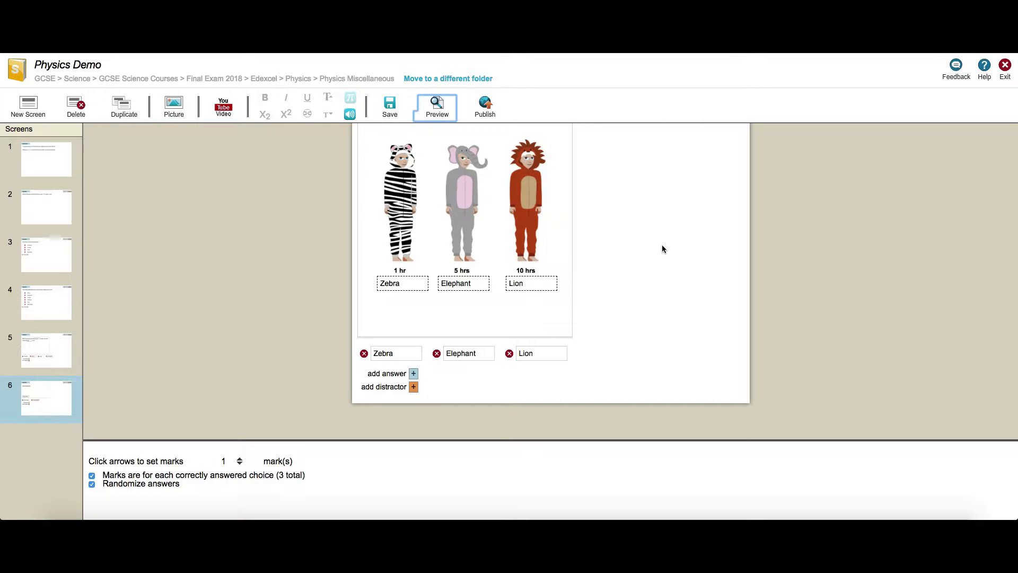
Review screens 5 and 6 of the activity and preview the activity from its first screen
{"action": "left_click", "coordinate": [51, 350]}
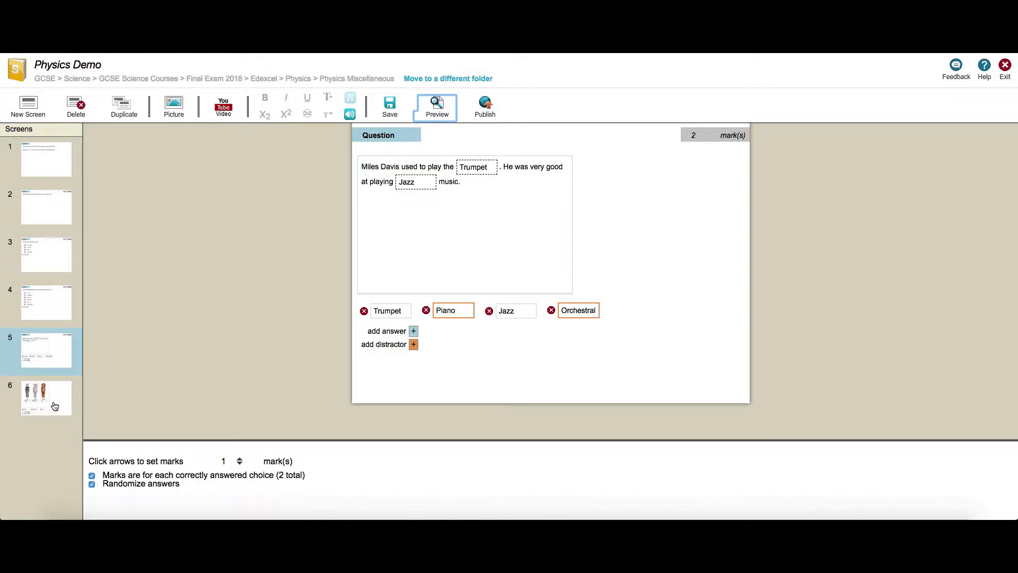
{"action": "left_click", "coordinate": [55, 406]}
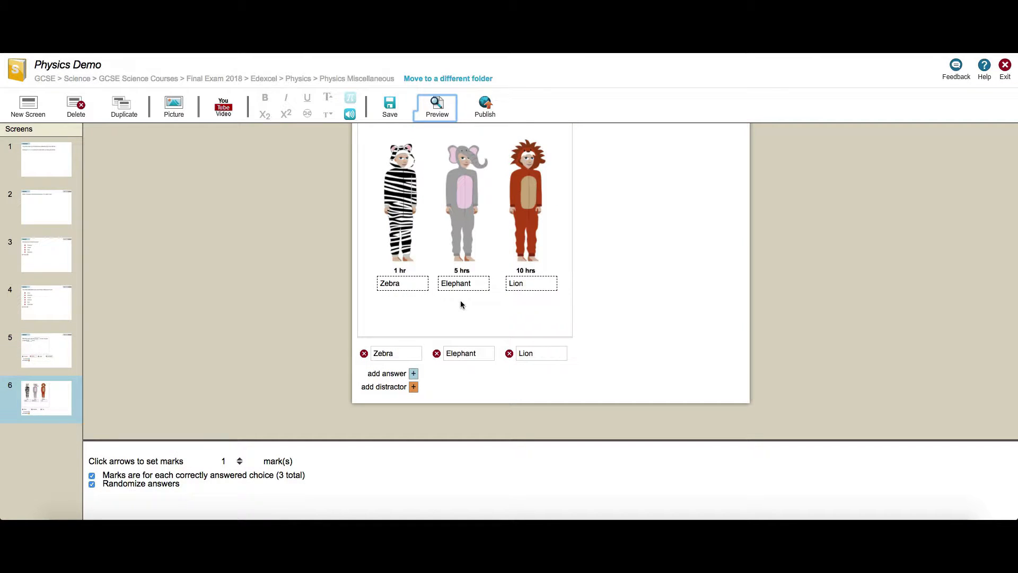
{"action": "left_click", "coordinate": [436, 108]}
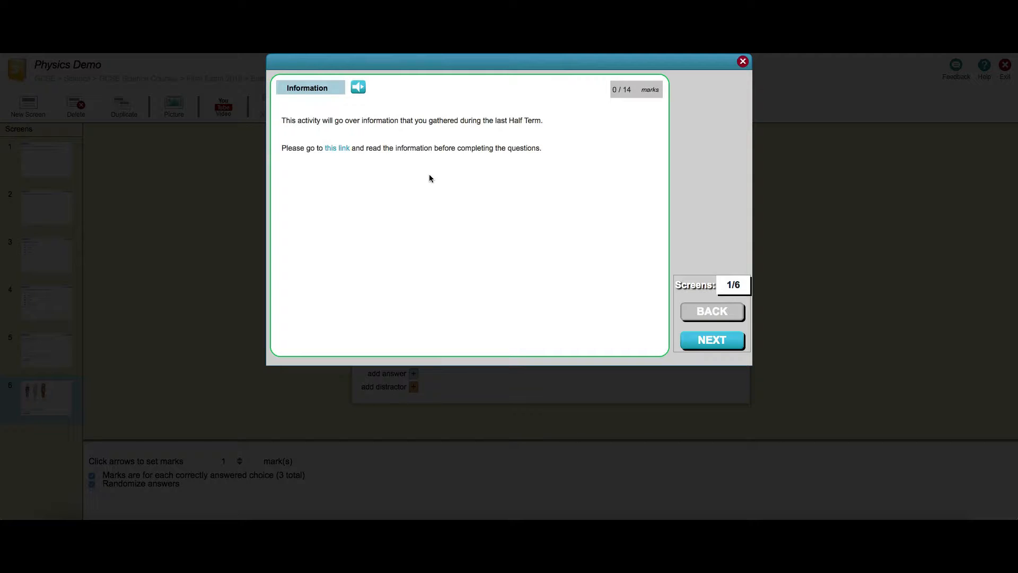
{"action": "left_click", "coordinate": [743, 61]}
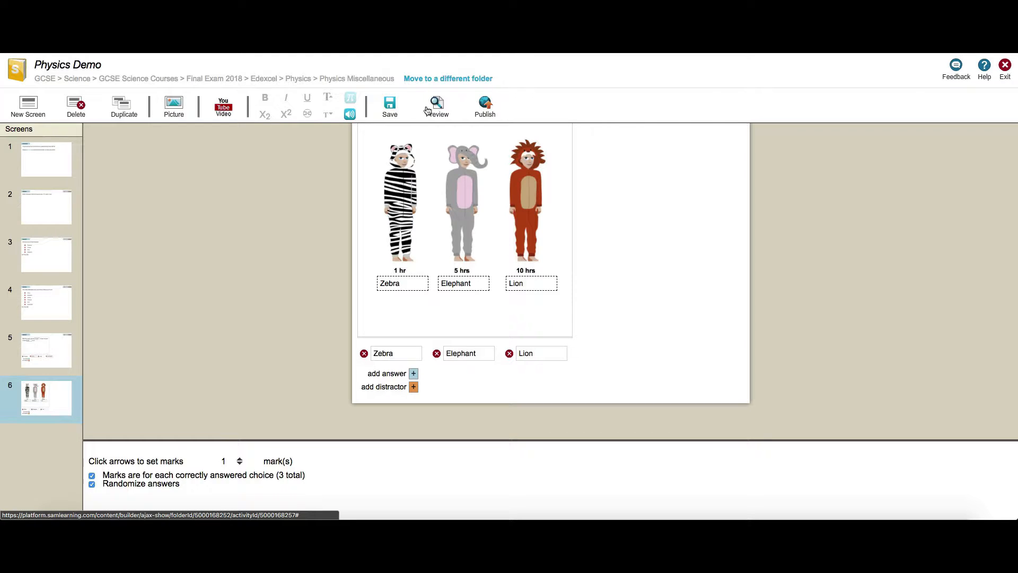
Save the Physics Demo activity
{"action": "left_click", "coordinate": [390, 110]}
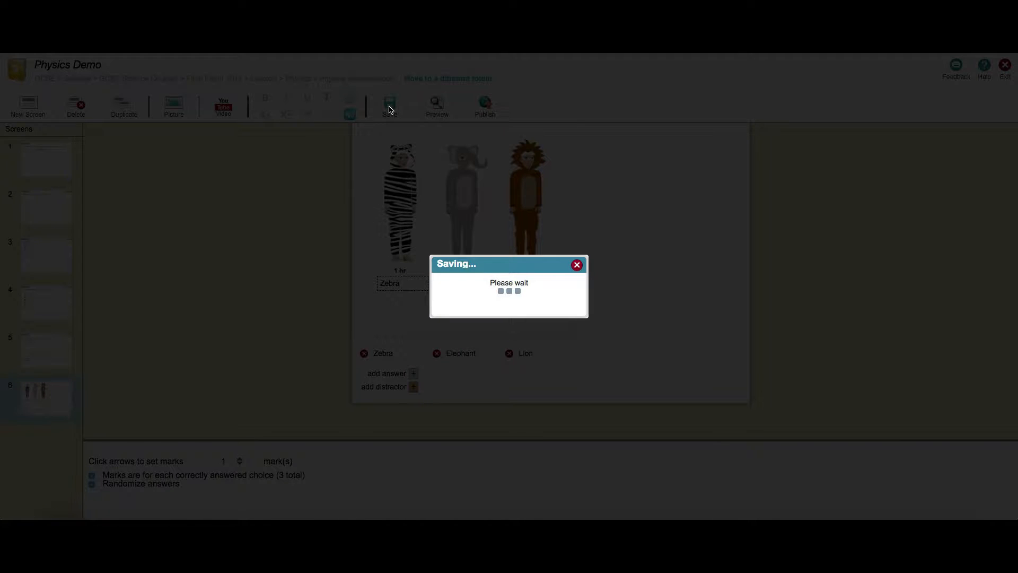
{"action": "left_click", "coordinate": [606, 102]}
{"action": "left_click", "coordinate": [586, 105]}
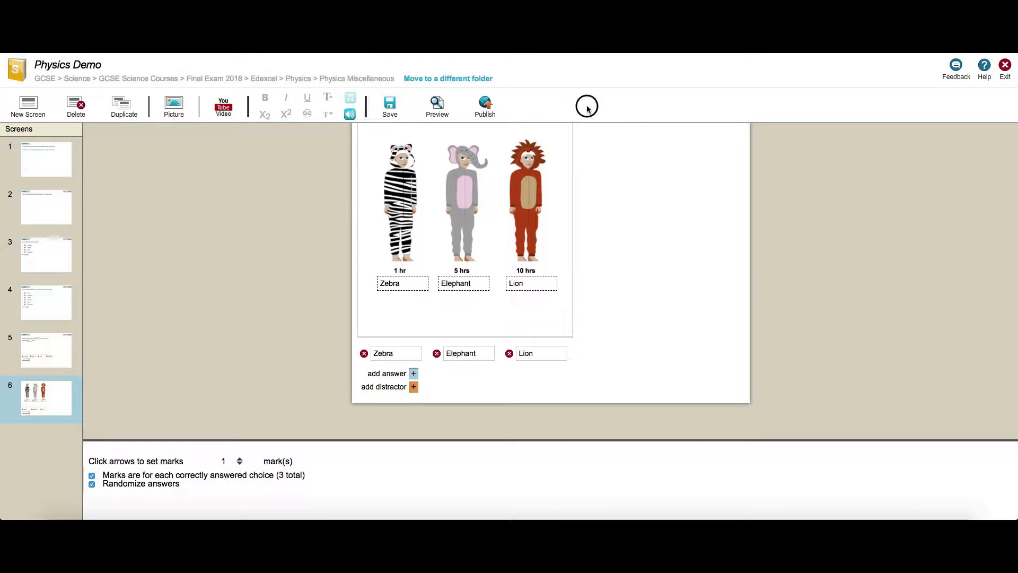
Open the publishing options and switch the grading scale to 9-1 & U
{"action": "left_click", "coordinate": [487, 106]}
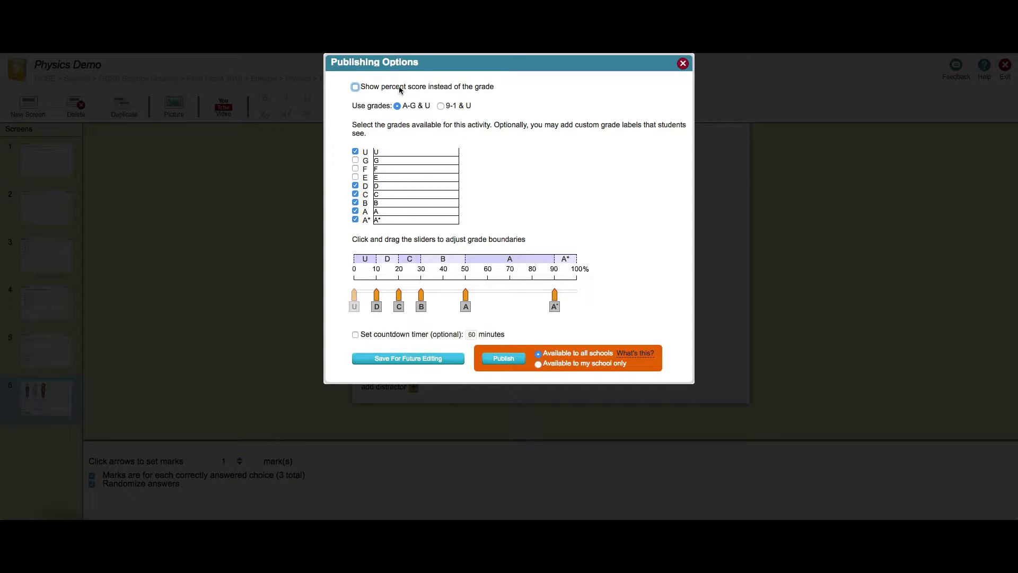
{"action": "left_click", "coordinate": [355, 87]}
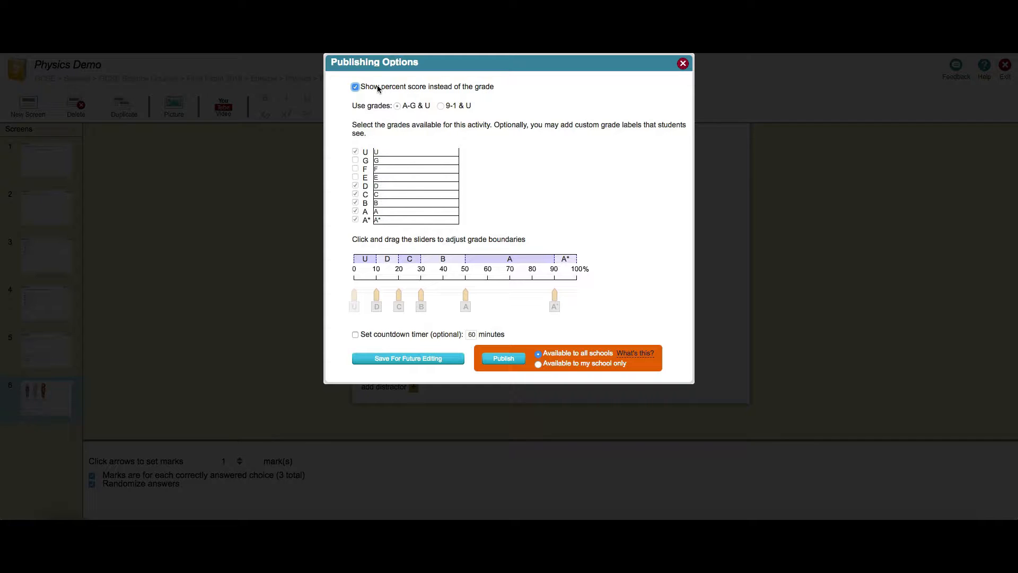
{"action": "left_click", "coordinate": [355, 87]}
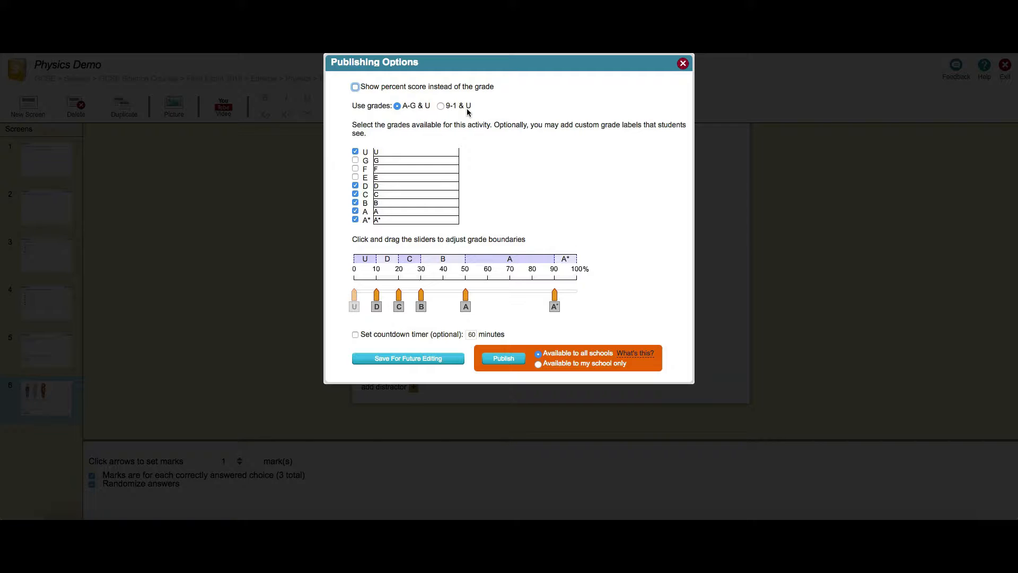
{"action": "left_click", "coordinate": [440, 106]}
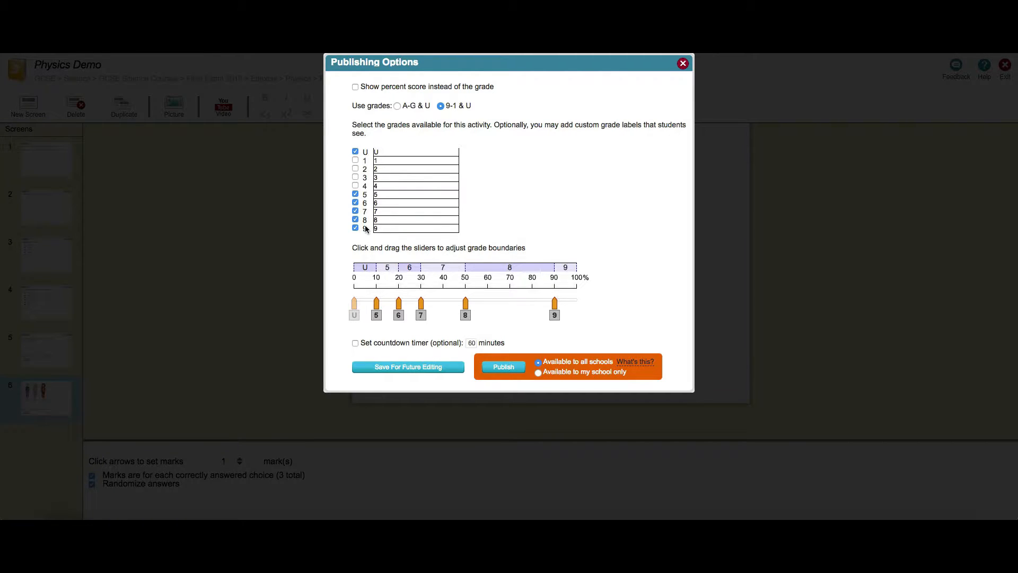
Limit the available grades to U and 1 to 4 by unticking grades 5 to 9 and ticking 1 to 4
{"action": "left_click", "coordinate": [355, 194]}
{"action": "left_click", "coordinate": [355, 202]}
{"action": "left_click", "coordinate": [356, 211]}
{"action": "left_click", "coordinate": [355, 219]}
{"action": "left_click", "coordinate": [355, 228]}
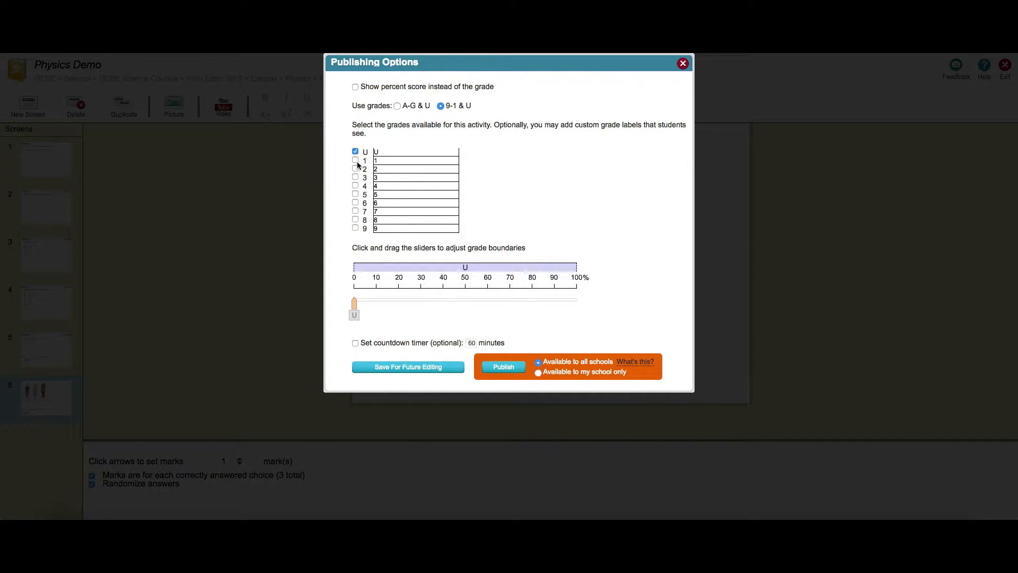
{"action": "left_click", "coordinate": [355, 160]}
{"action": "left_click", "coordinate": [356, 169]}
{"action": "left_click", "coordinate": [355, 177]}
{"action": "left_click", "coordinate": [356, 186]}
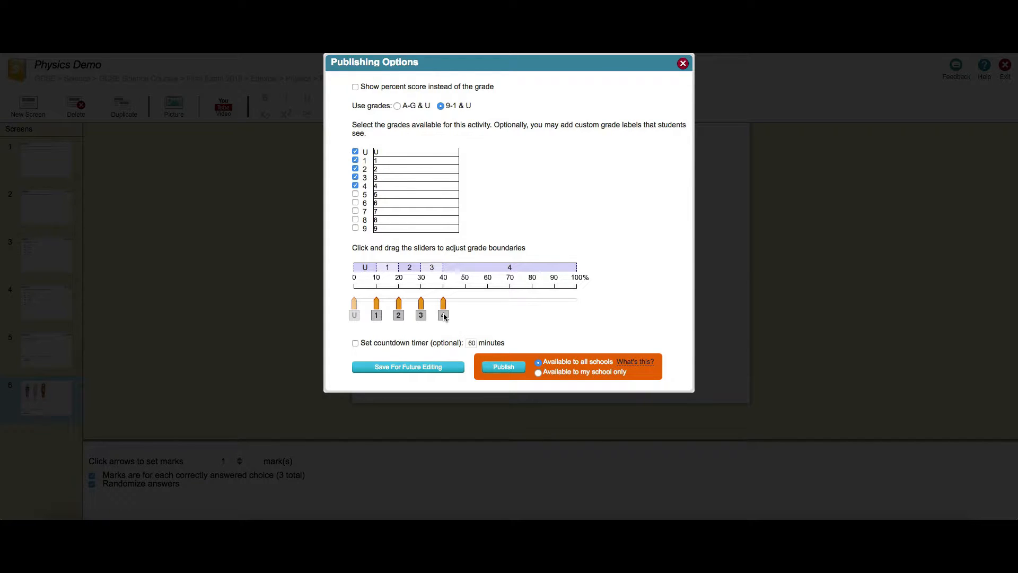
Move the grade boundaries so grade 4 starts at 90%, grade 3 at 75%, grade 2 at 60% and grade 1 at 50%
{"action": "left_click_drag", "start_coordinate": [443, 317], "coordinate": [553, 319]}
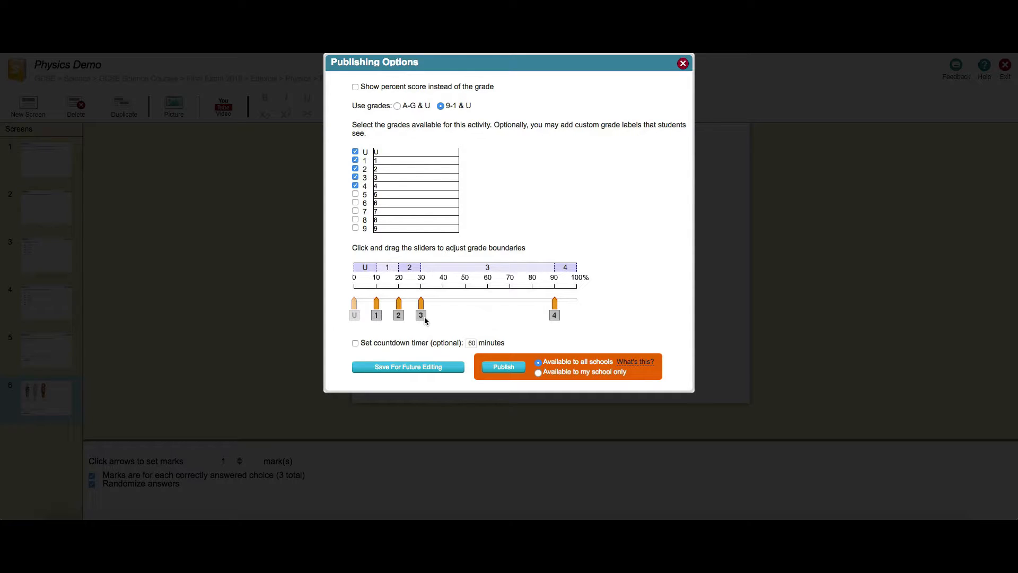
{"action": "left_click_drag", "start_coordinate": [422, 318], "coordinate": [520, 314]}
{"action": "left_click_drag", "start_coordinate": [399, 316], "coordinate": [491, 320]}
{"action": "left_click_drag", "start_coordinate": [377, 317], "coordinate": [466, 322]}
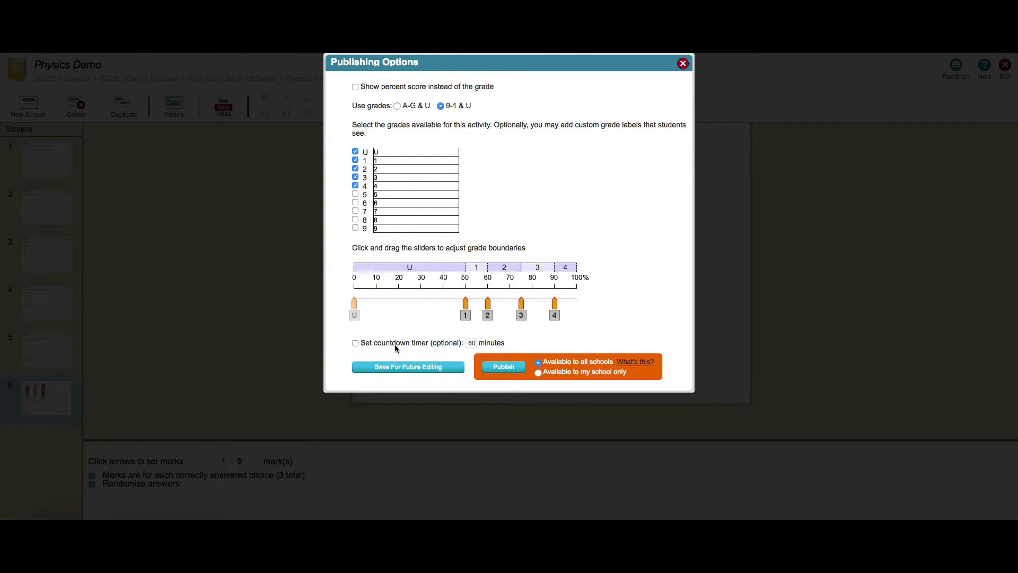
Enable the countdown timer and set it to 25 minutes
{"action": "left_click", "coordinate": [354, 343]}
{"action": "double_click", "coordinate": [472, 344]}
{"action": "type", "text": "25"}
{"action": "left_click", "coordinate": [559, 342]}
Keep the activity available to all schools, save it for future editing and close the publishing options
{"action": "left_click", "coordinate": [539, 372]}
{"action": "left_click", "coordinate": [538, 363]}
{"action": "left_click", "coordinate": [407, 369]}
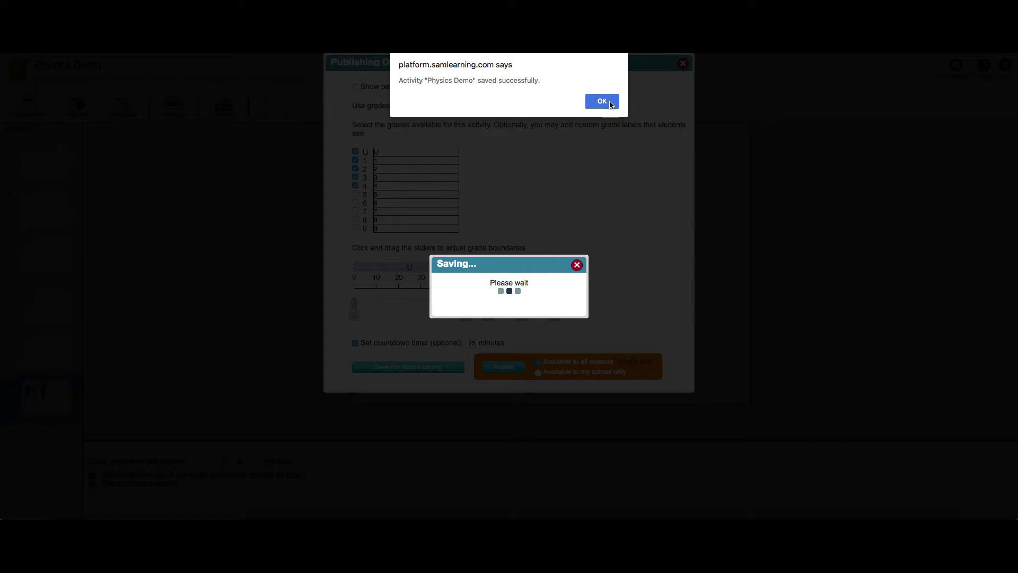
{"action": "left_click", "coordinate": [610, 103]}
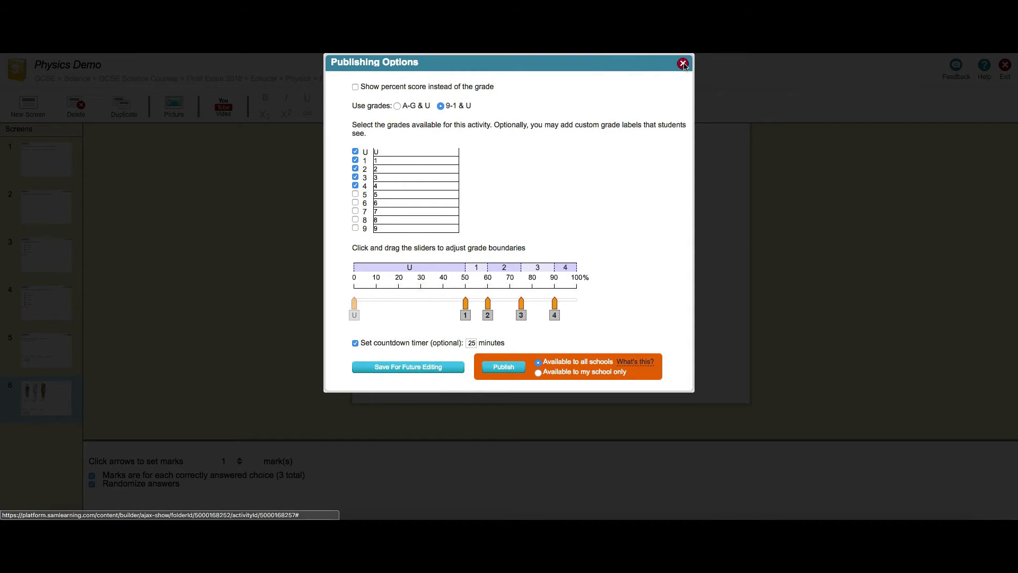
{"action": "left_click", "coordinate": [683, 64]}
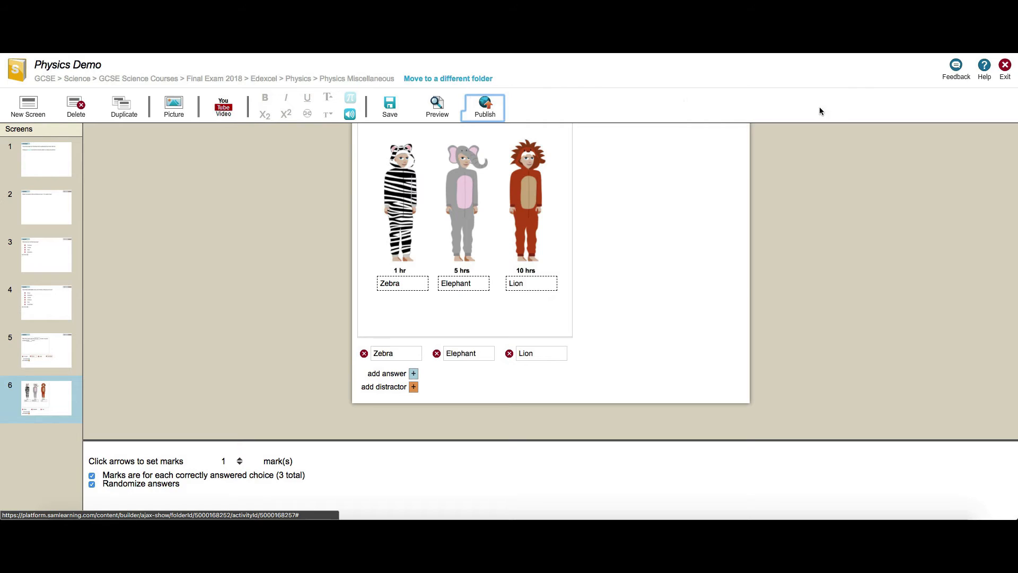
Exit the builder and launch the Physics Demo activity from the activity list
{"action": "left_click", "coordinate": [1006, 65]}
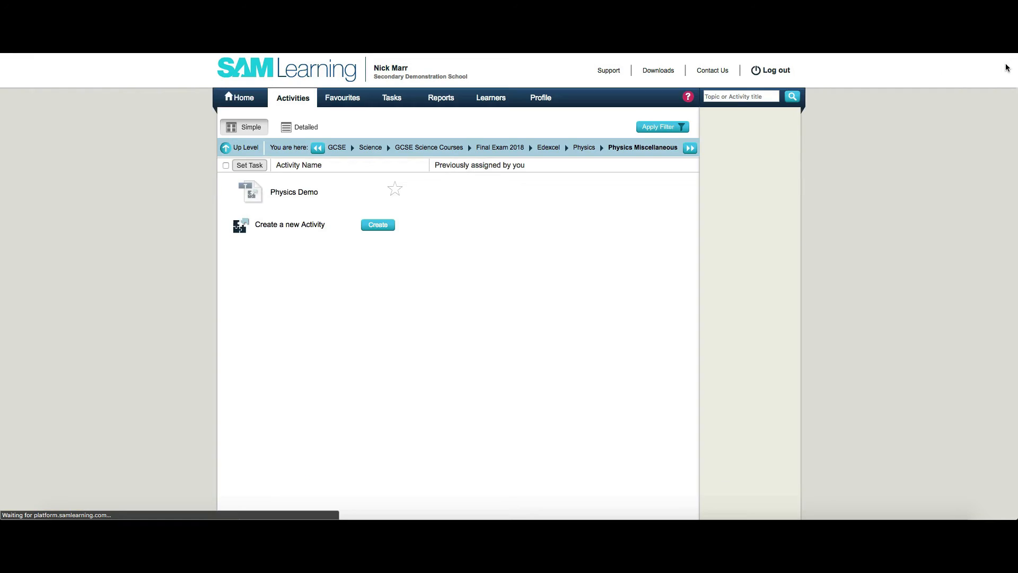
{"action": "left_click", "coordinate": [253, 189]}
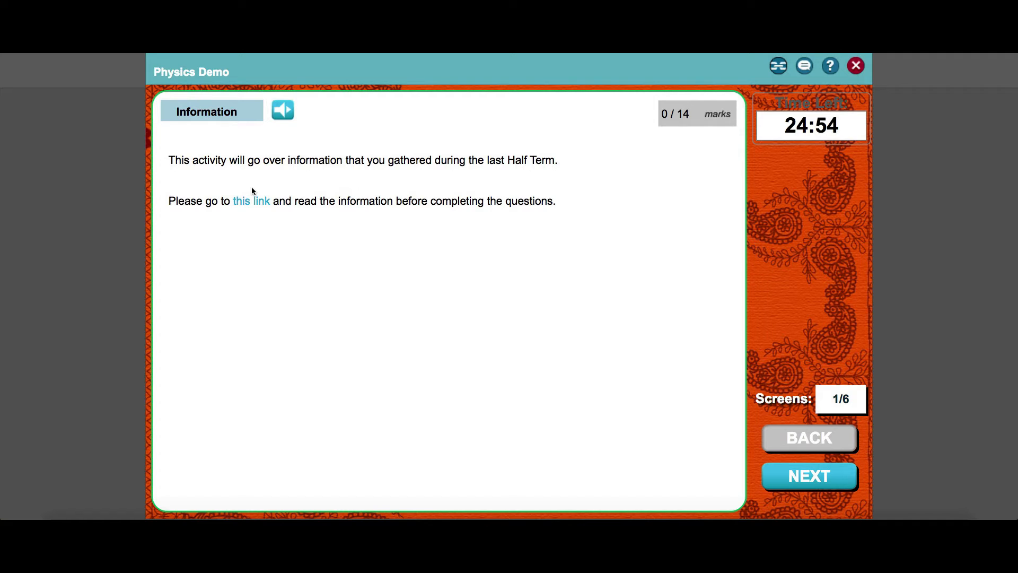
Step through all six screens of the activity and finish the attempt
{"action": "left_click", "coordinate": [806, 482]}
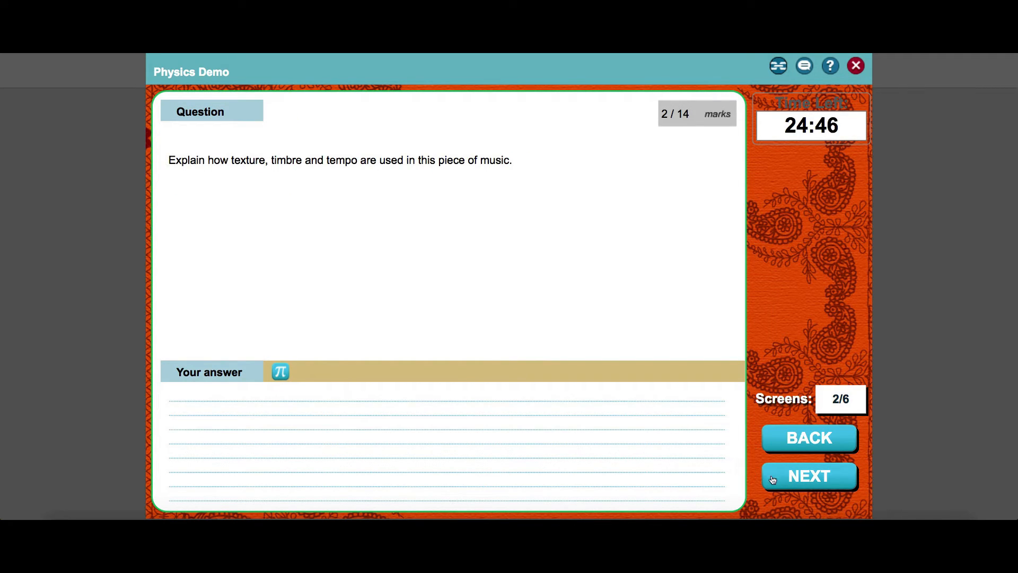
{"action": "left_click", "coordinate": [798, 482]}
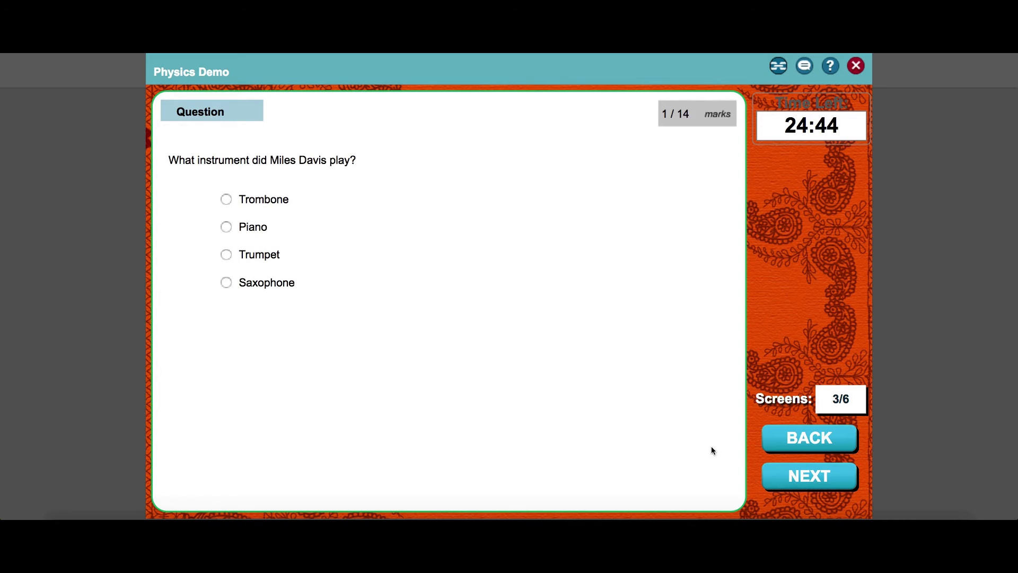
{"action": "left_click", "coordinate": [800, 479]}
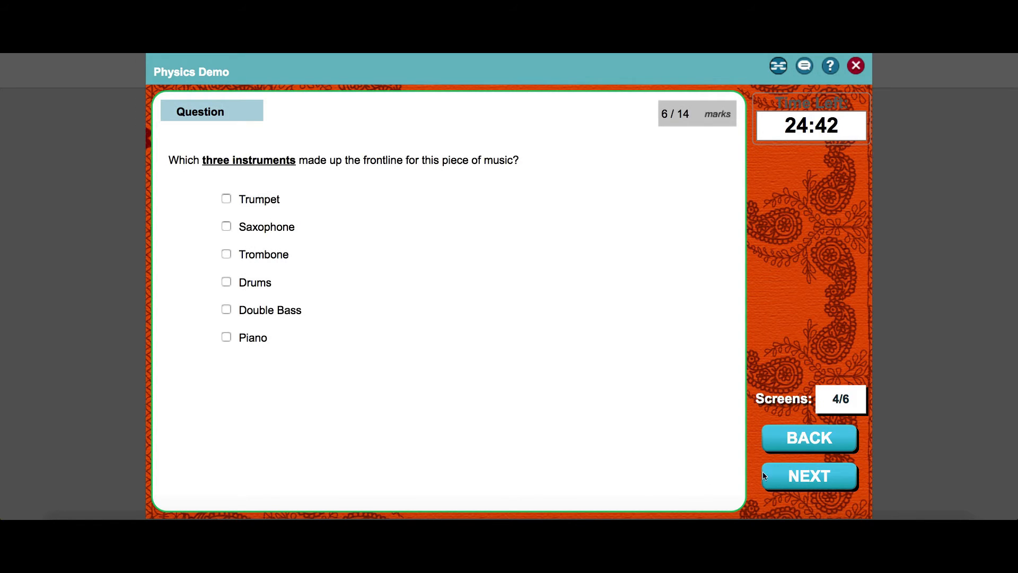
{"action": "left_click", "coordinate": [793, 479]}
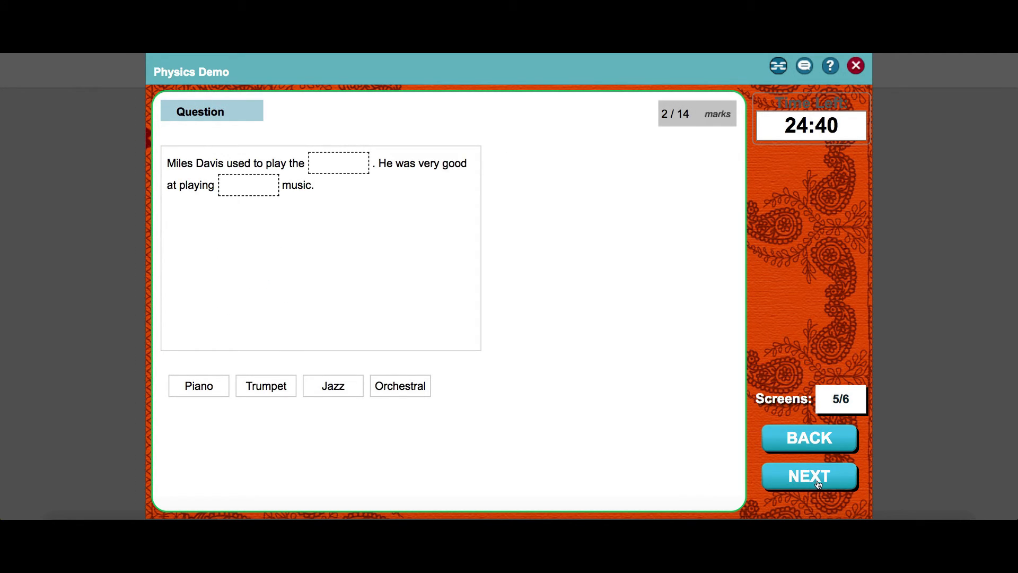
{"action": "left_click", "coordinate": [788, 483]}
{"action": "left_click", "coordinate": [806, 474]}
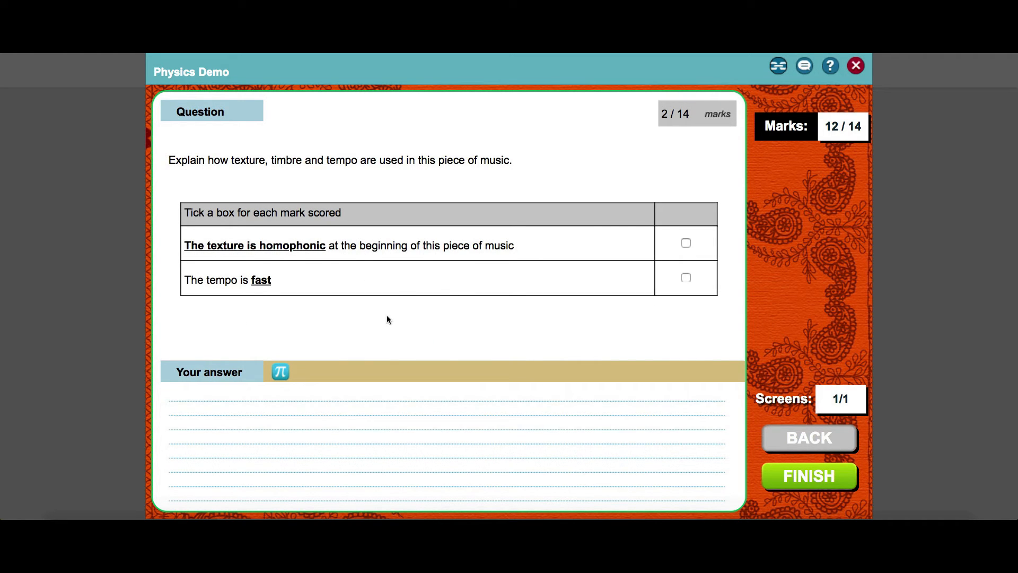
{"action": "left_click", "coordinate": [808, 478]}
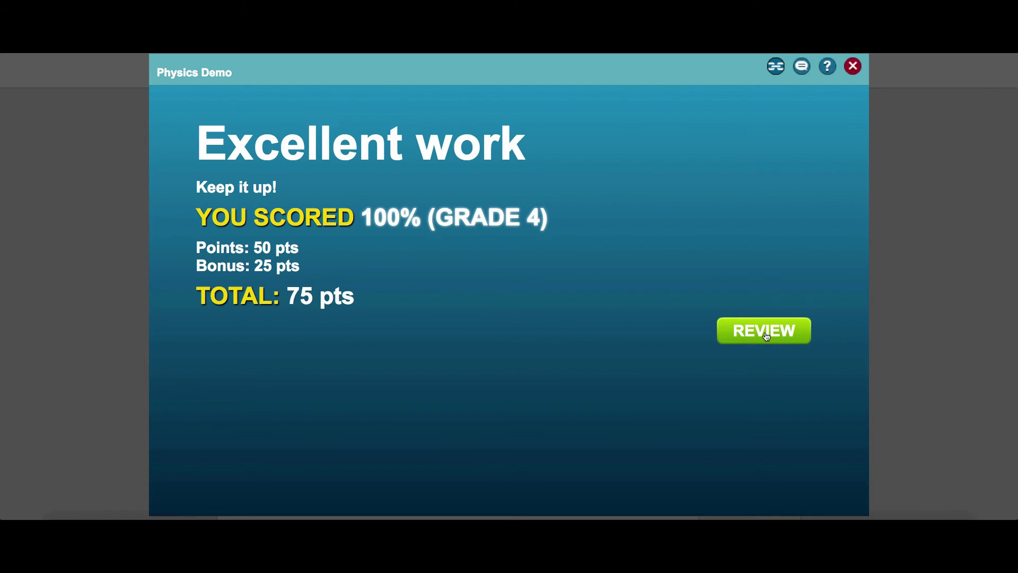
Review the marked attempt screen by screen, finish the review, and highlight the awarded grade on the results screen
{"action": "left_click", "coordinate": [765, 332]}
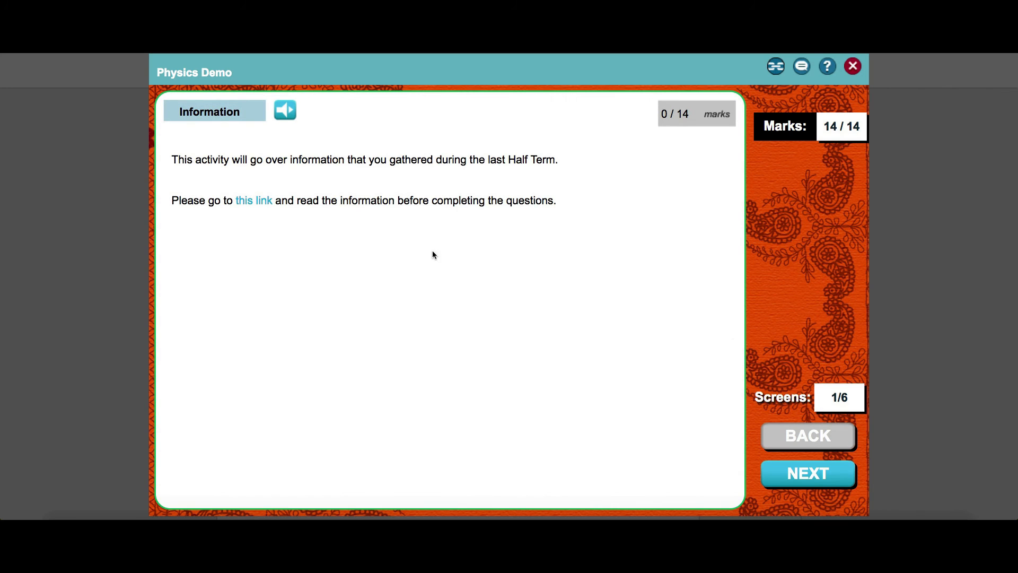
{"action": "left_click", "coordinate": [818, 480]}
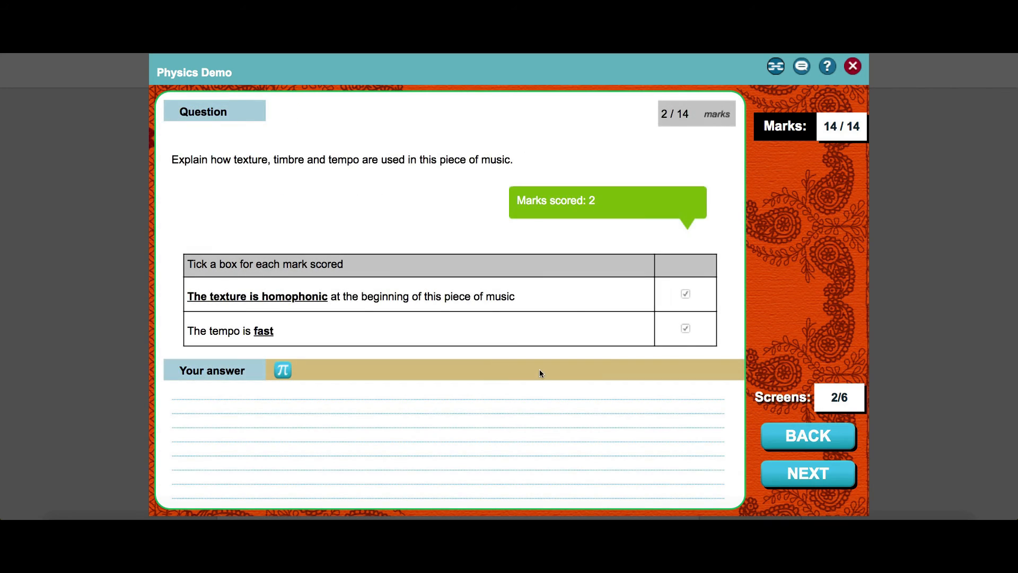
{"action": "left_click", "coordinate": [815, 477]}
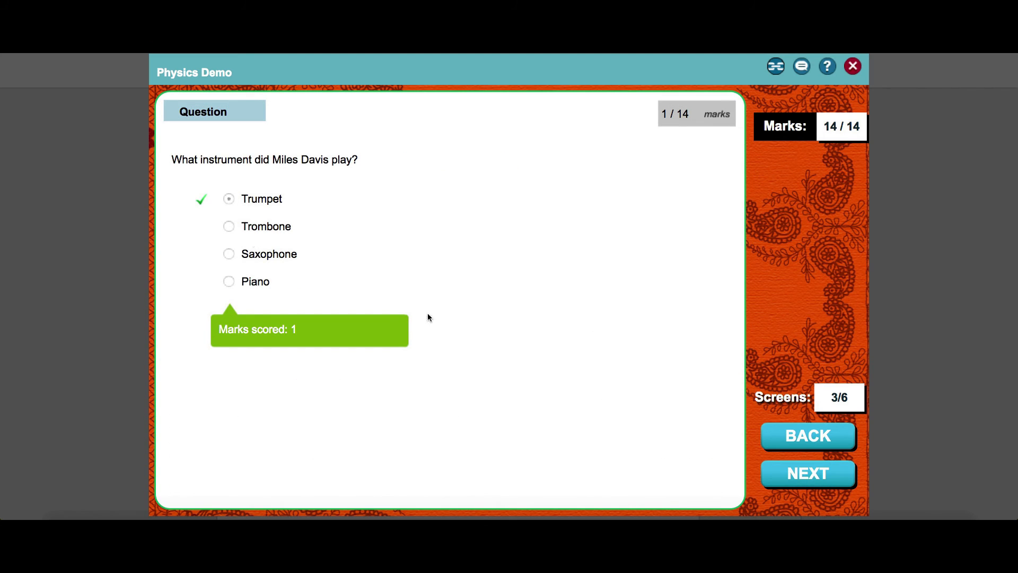
{"action": "left_click", "coordinate": [808, 478]}
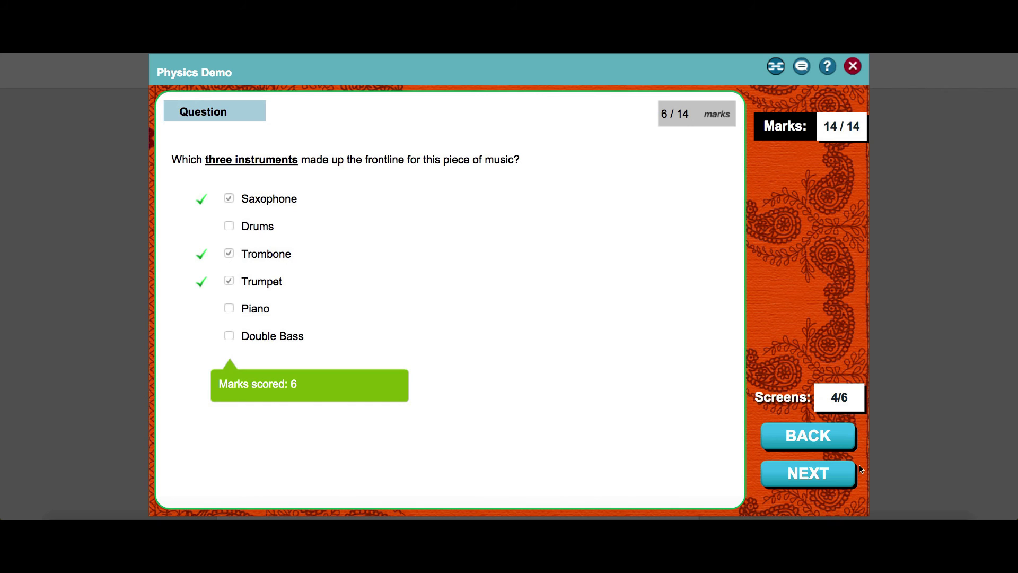
{"action": "left_click", "coordinate": [826, 482]}
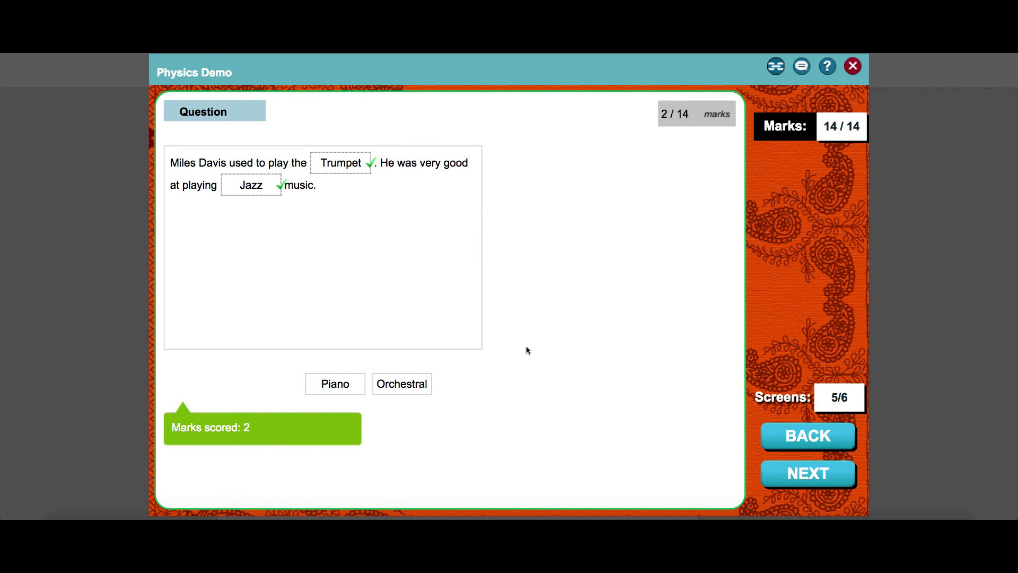
{"action": "left_click", "coordinate": [808, 479]}
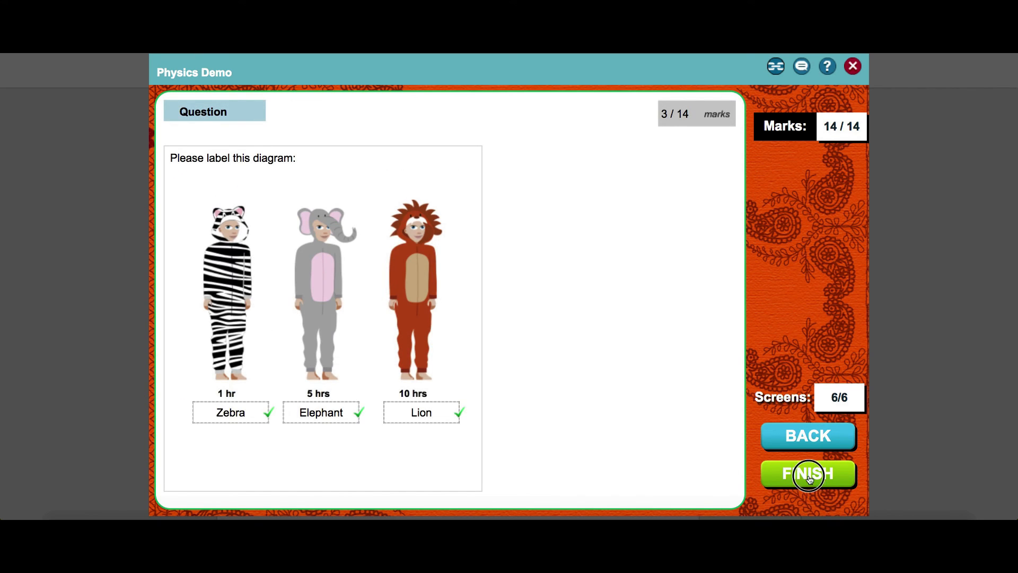
{"action": "left_click", "coordinate": [806, 481]}
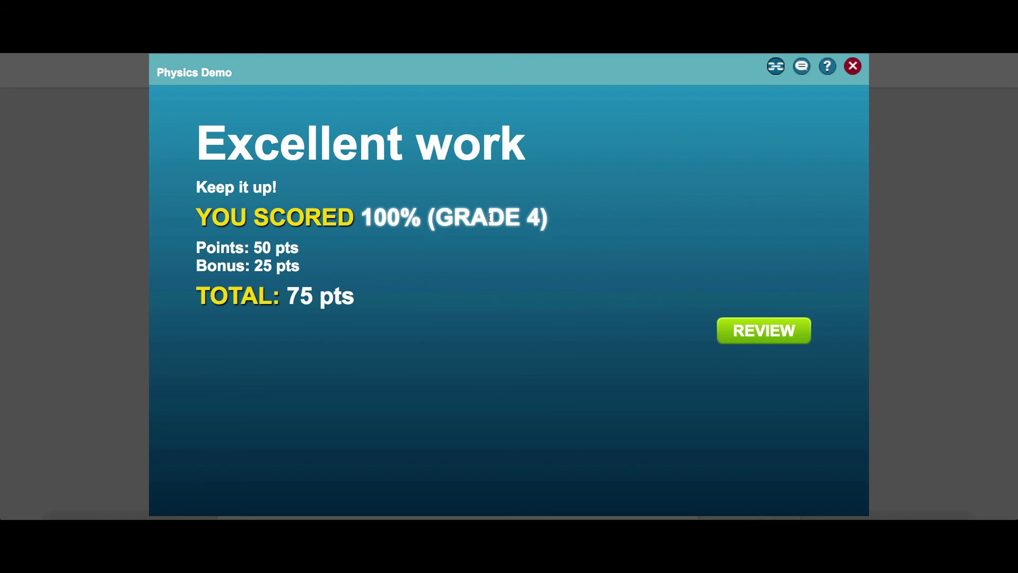
{"action": "left_click_drag", "start_coordinate": [542, 220], "coordinate": [434, 219]}
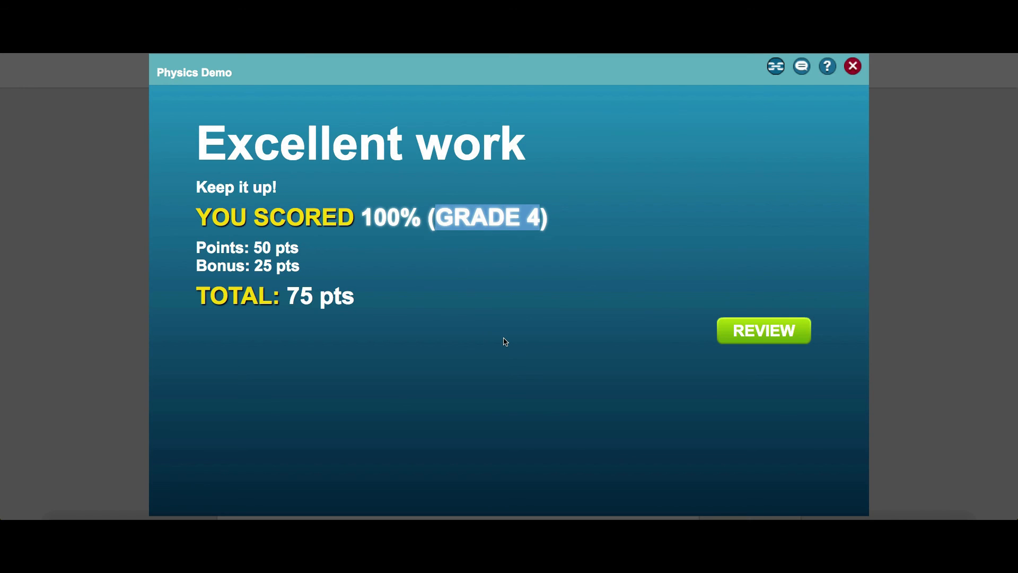